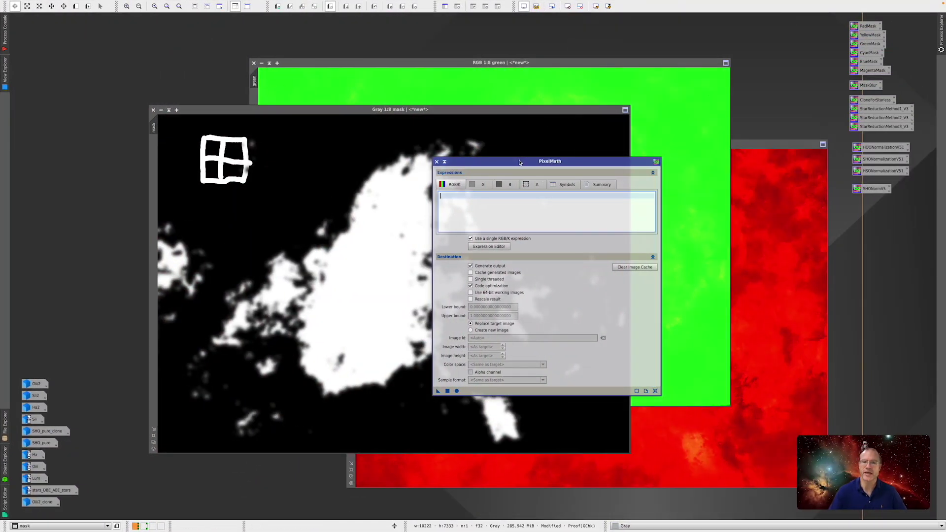
Arrange the PixelMath panel, green and red images side by side, and minimize the mask to an icon
left_click_drag(518, 162, 534, 161)
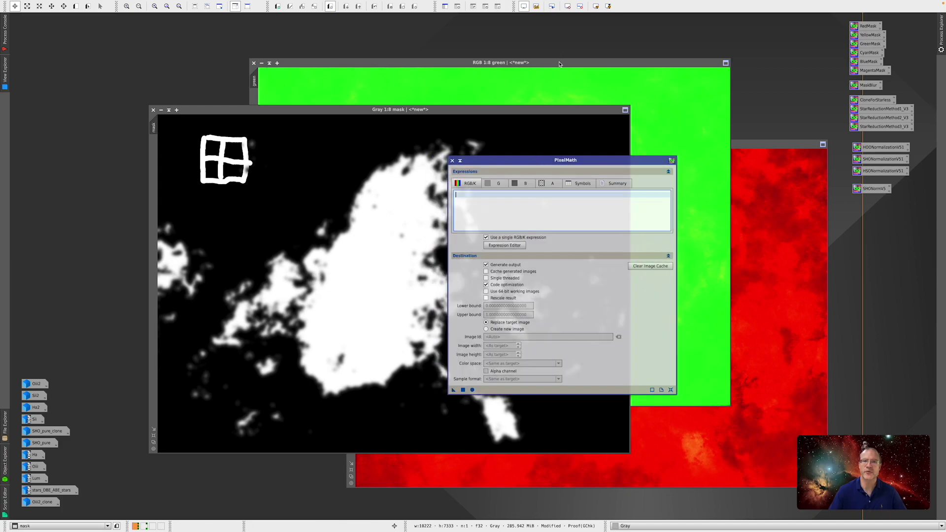
left_click_drag(559, 64, 516, 66)
left_click_drag(718, 144, 711, 121)
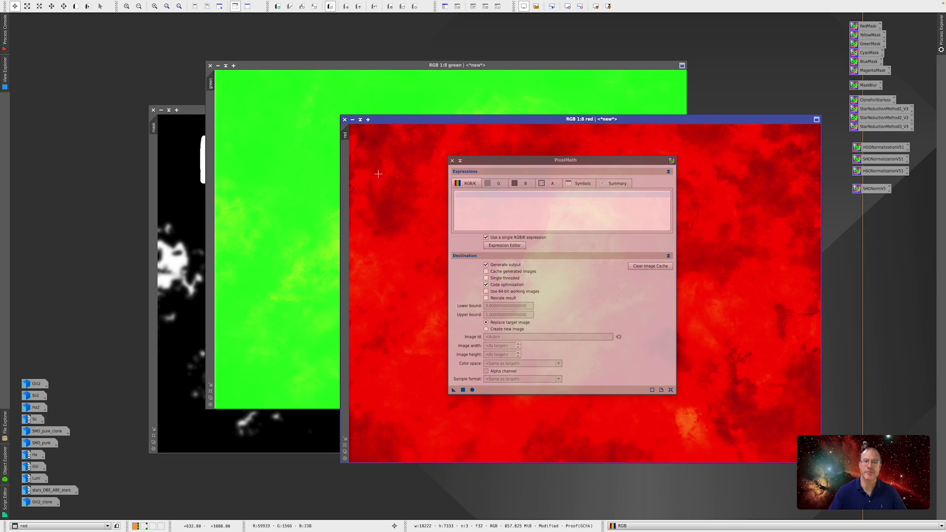
left_click_drag(197, 115, 120, 72)
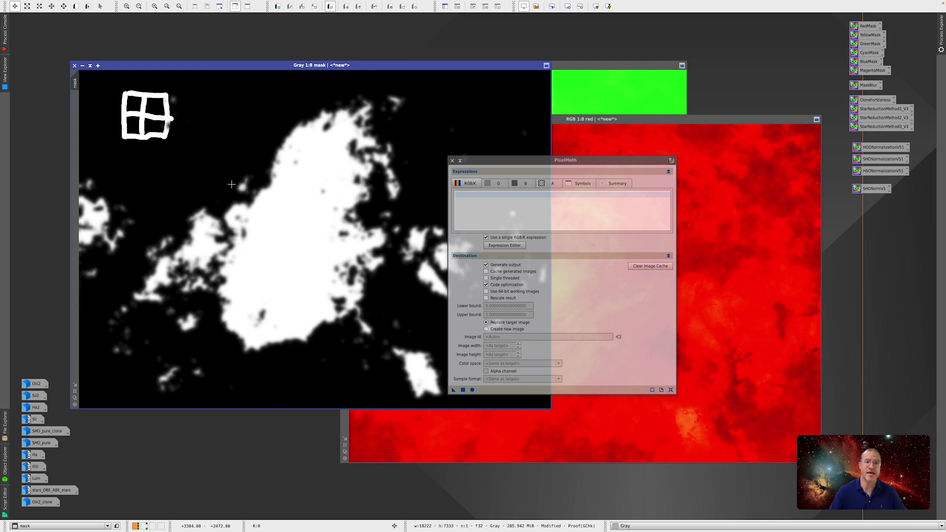
key("ctrl+m")
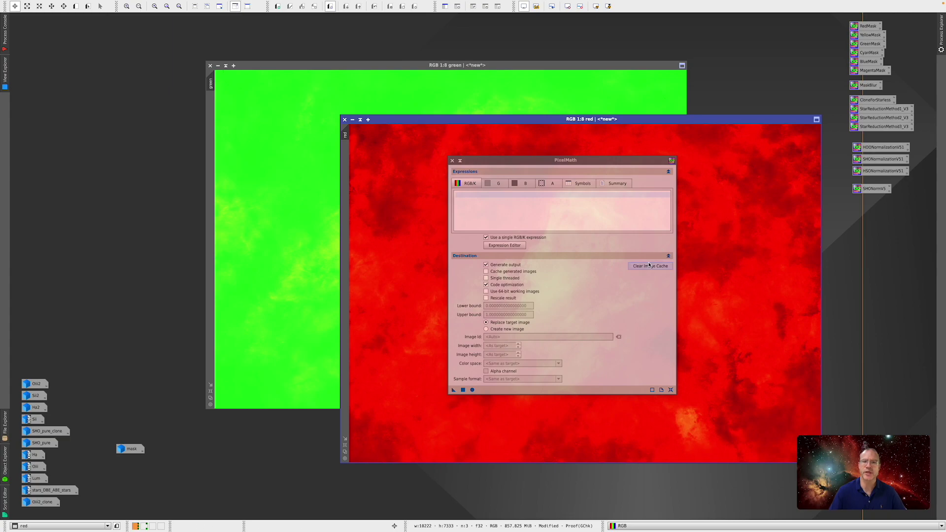
Build the expression red+green in the PixelMath Expression Editor
left_click(650, 371)
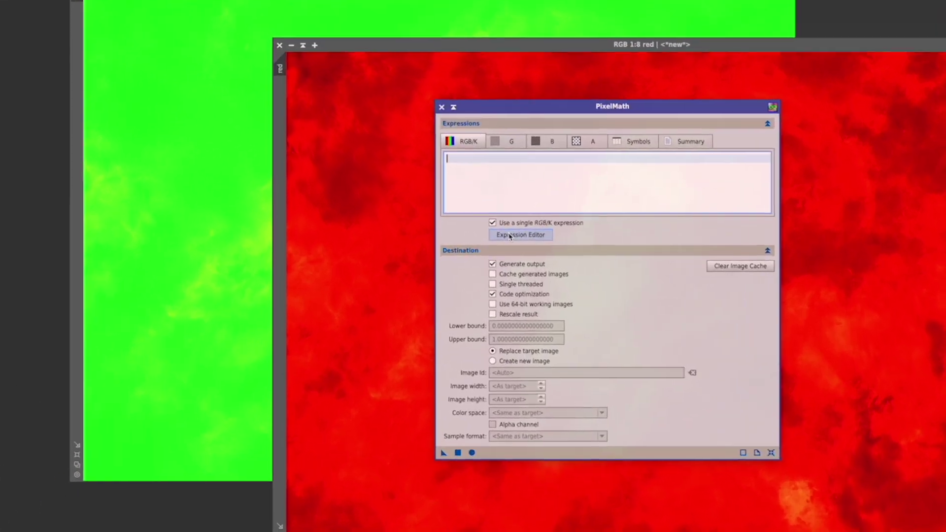
left_click(517, 246)
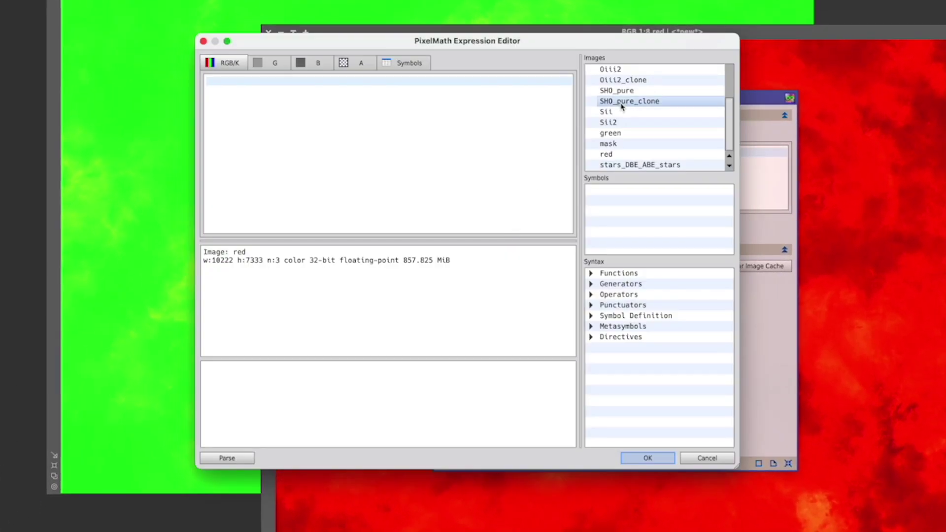
double_click(611, 154)
type("+")
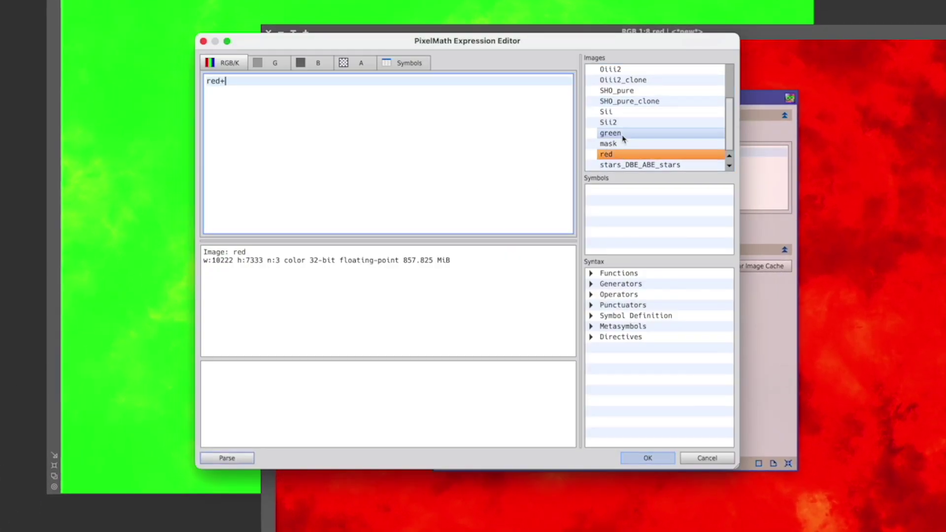
double_click(622, 136)
Accept red+green, apply it to the green image so it turns yellow, then undo it
left_click(648, 458)
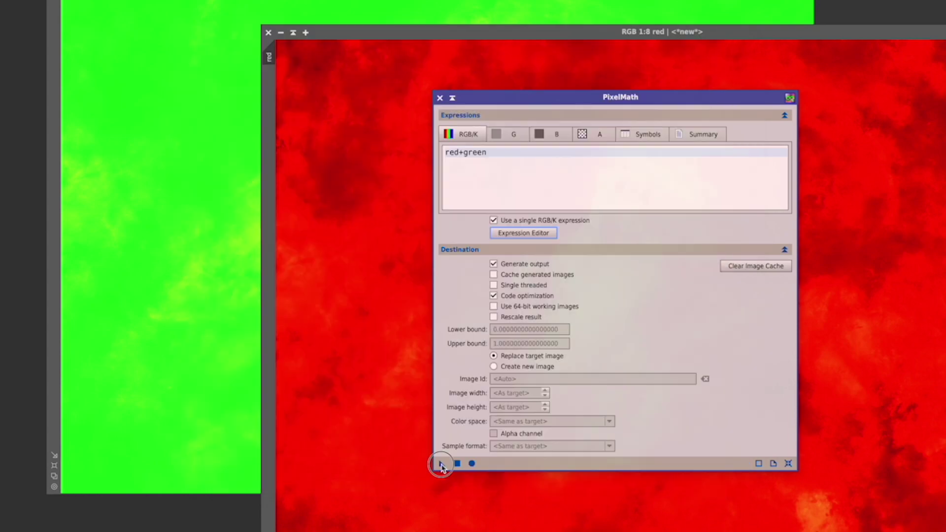
left_click(179, 275)
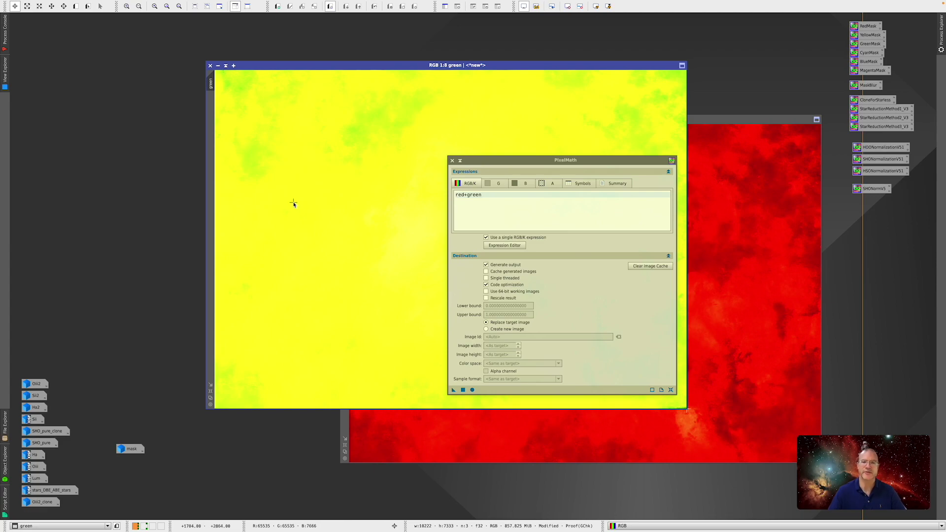
key("ctrl+z")
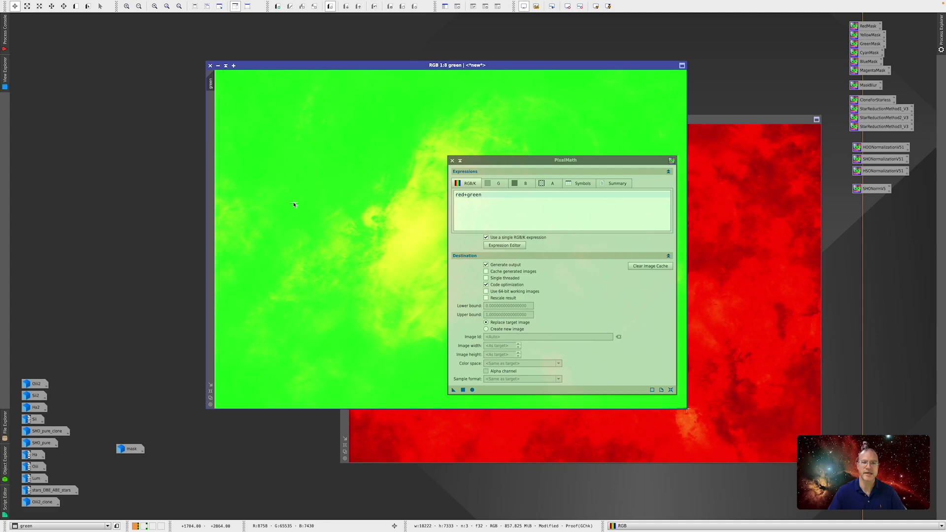
Apply the mask image as the green image's mask, re-iconize it, and toggle Show Mask off
double_click(130, 449)
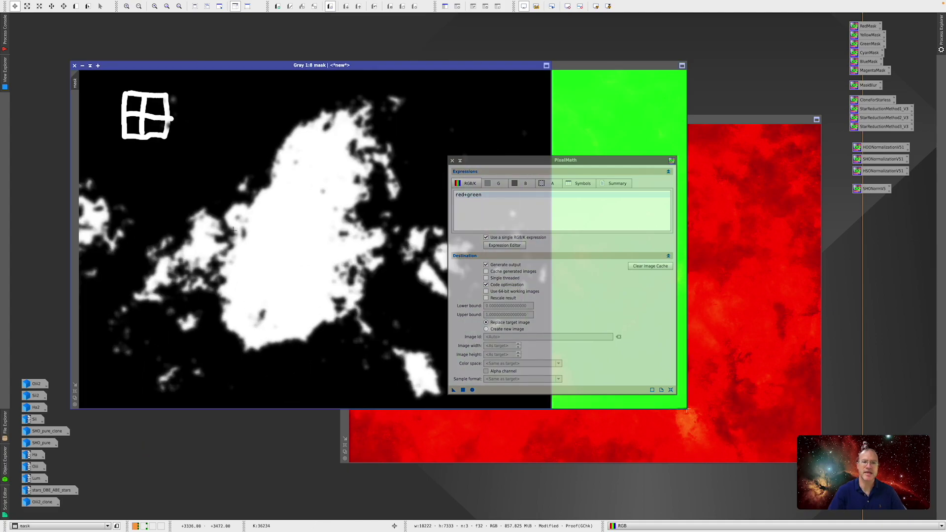
left_click_drag(230, 65, 406, 119)
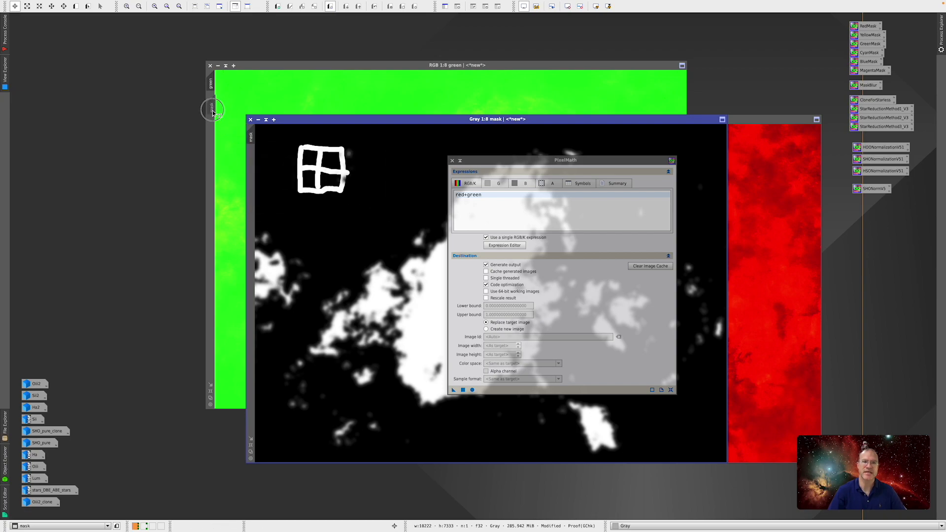
left_click(259, 119)
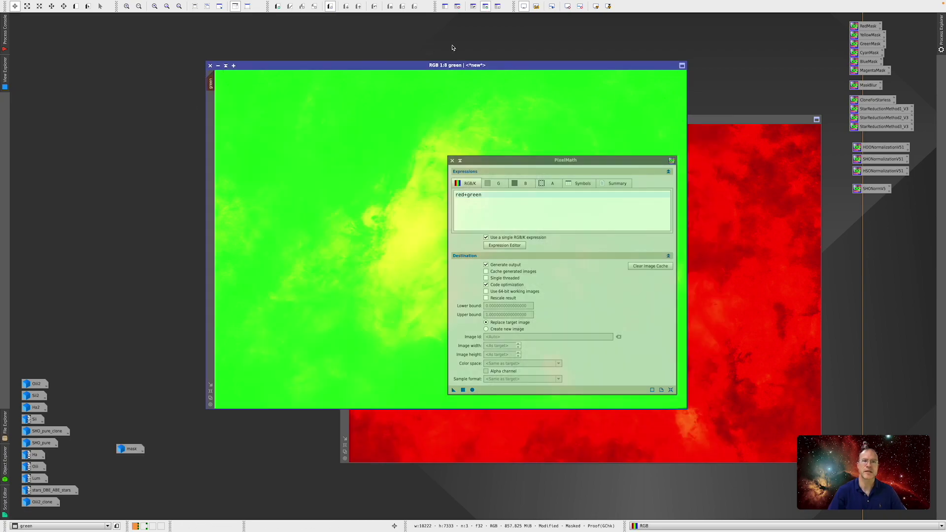
left_click(457, 6)
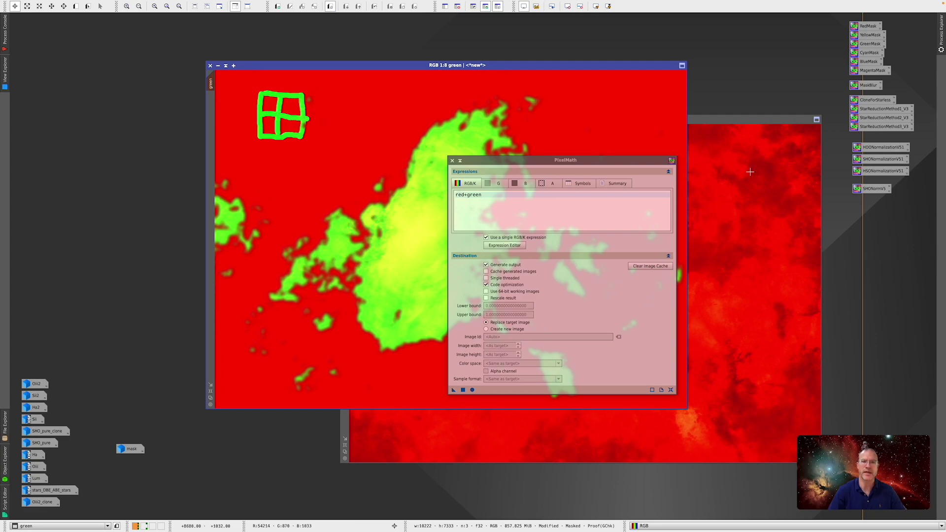
left_click(498, 6)
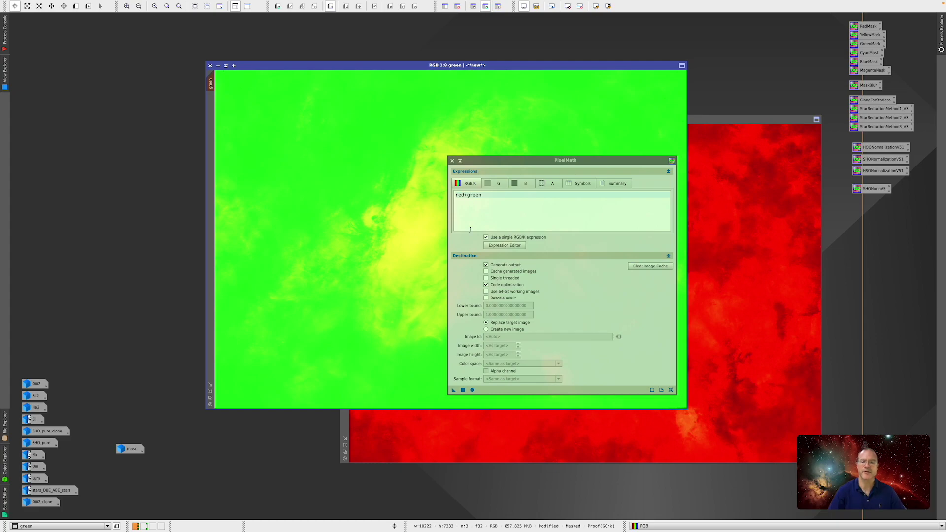
left_click_drag(453, 391, 348, 173)
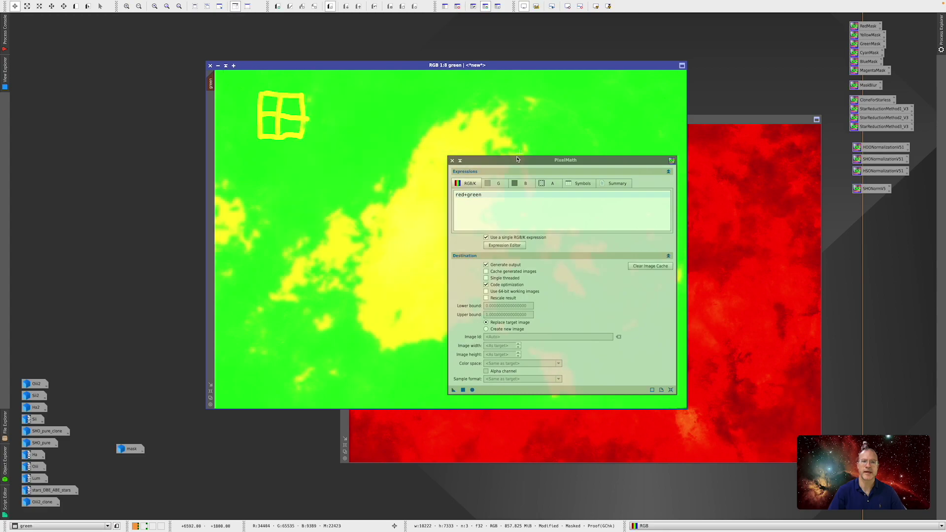
left_click_drag(514, 161, 695, 154)
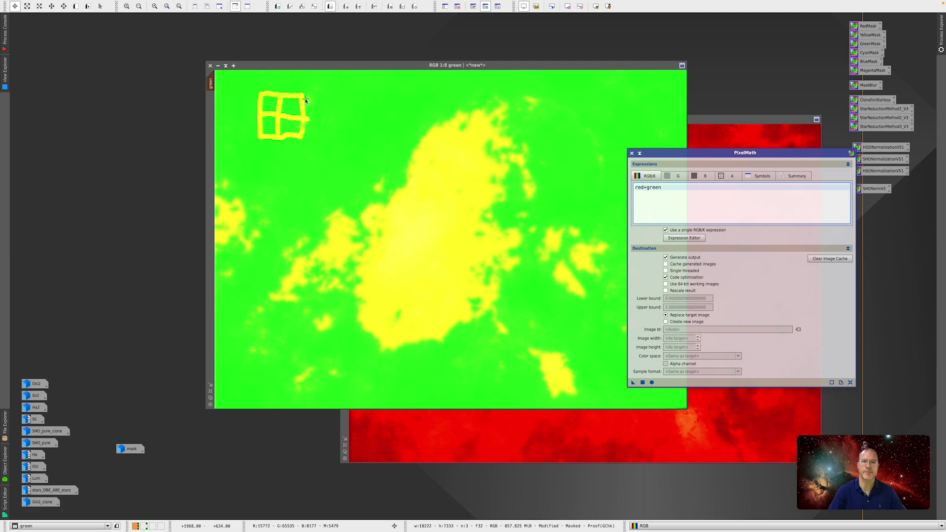
left_click_drag(715, 153, 591, 148)
left_click(409, 68)
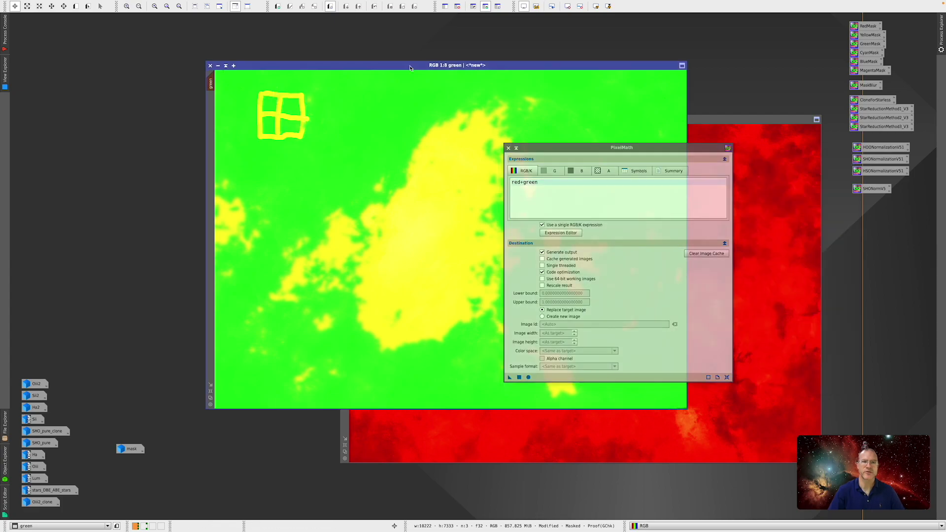
key("ctrl+k")
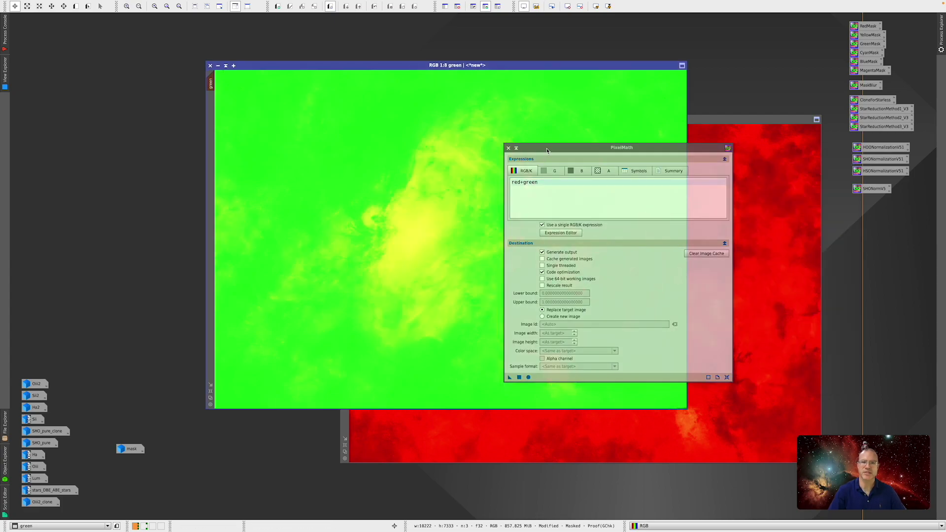
left_click_drag(547, 151, 337, 131)
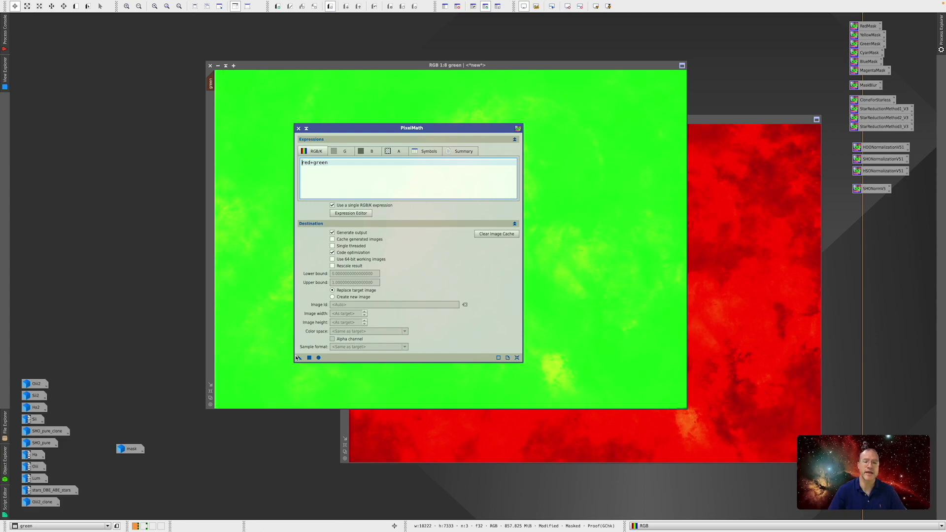
Apply red+green to the red image, then undo it to restore its red colours
left_click_drag(299, 359, 719, 256)
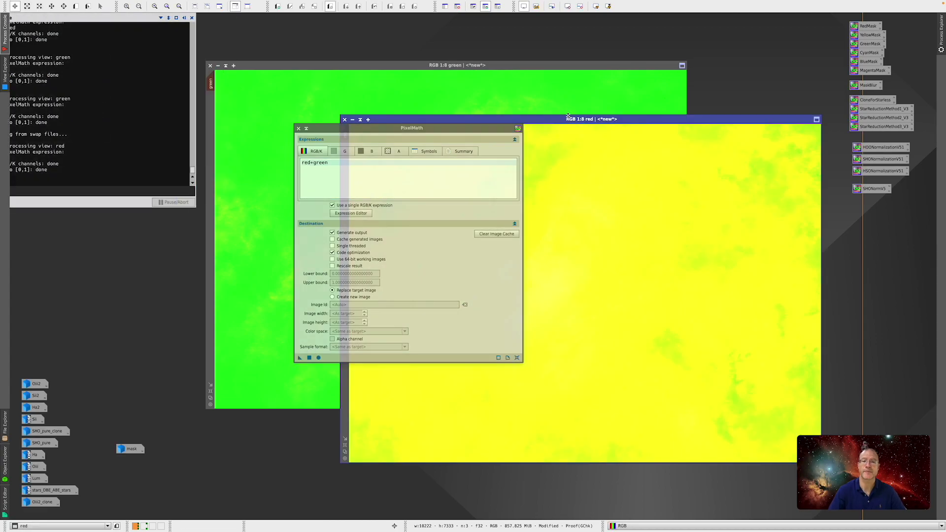
left_click_drag(473, 130, 226, 161)
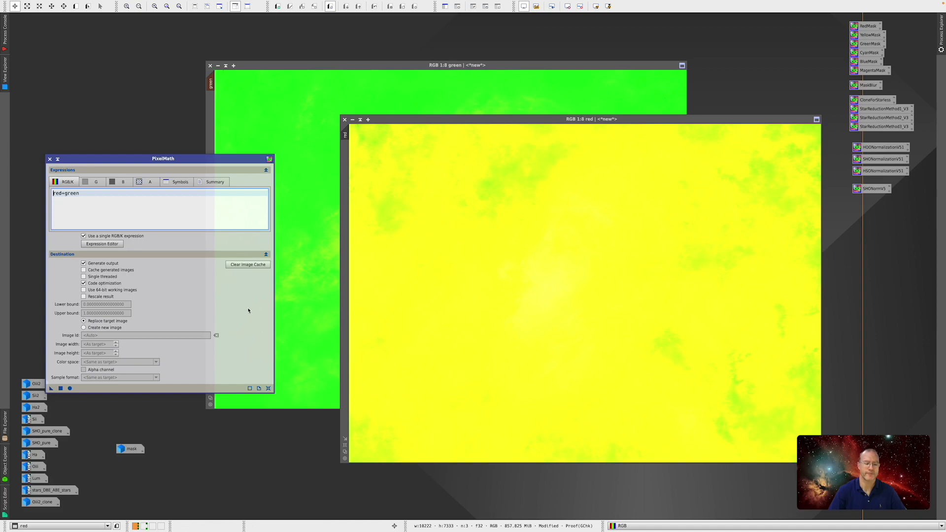
key("ctrl+z")
left_click_drag(196, 160, 411, 128)
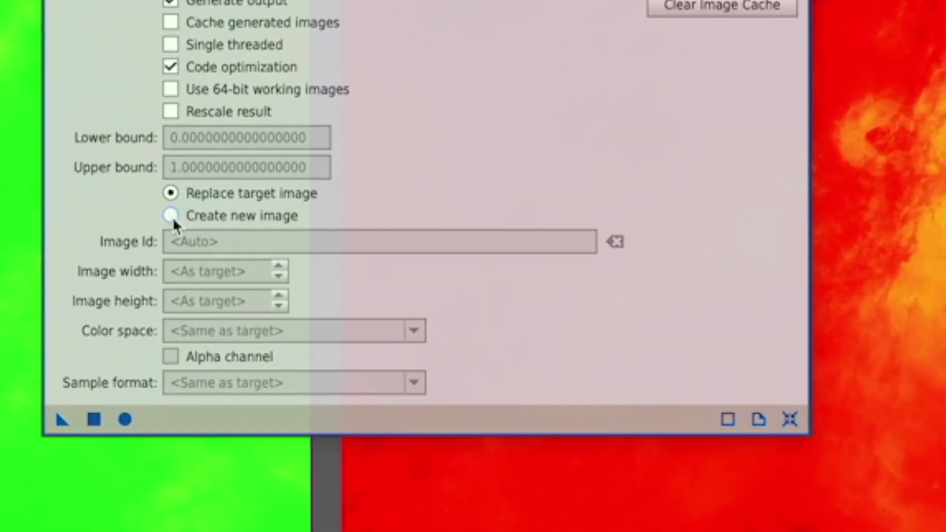
Run red+green with Create new image to make yellow Image43, then bring the masked green image forward
left_click(171, 216)
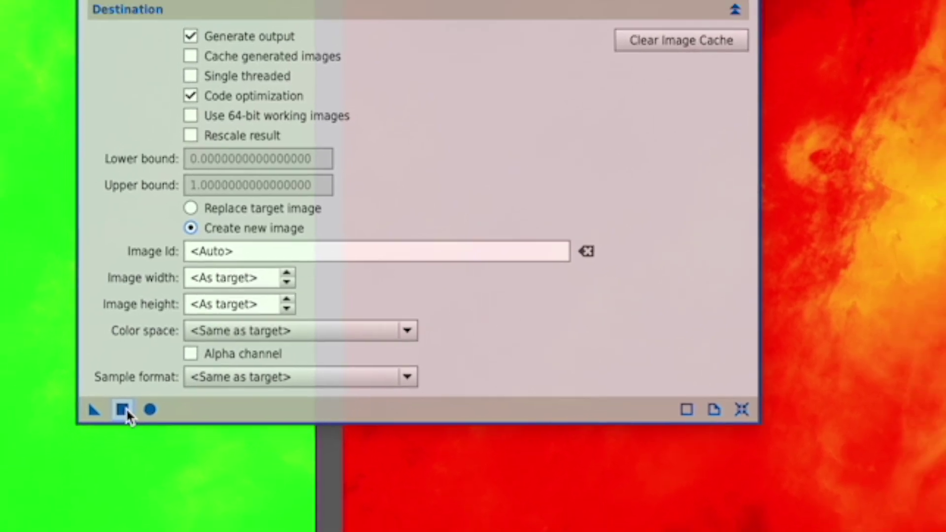
left_click(94, 419)
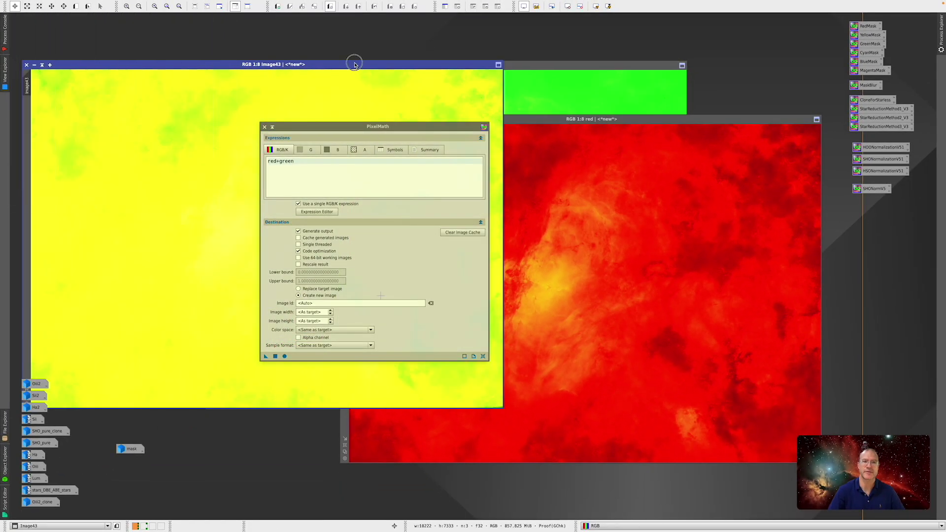
left_click_drag(354, 64, 549, 102)
left_click_drag(328, 129, 441, 217)
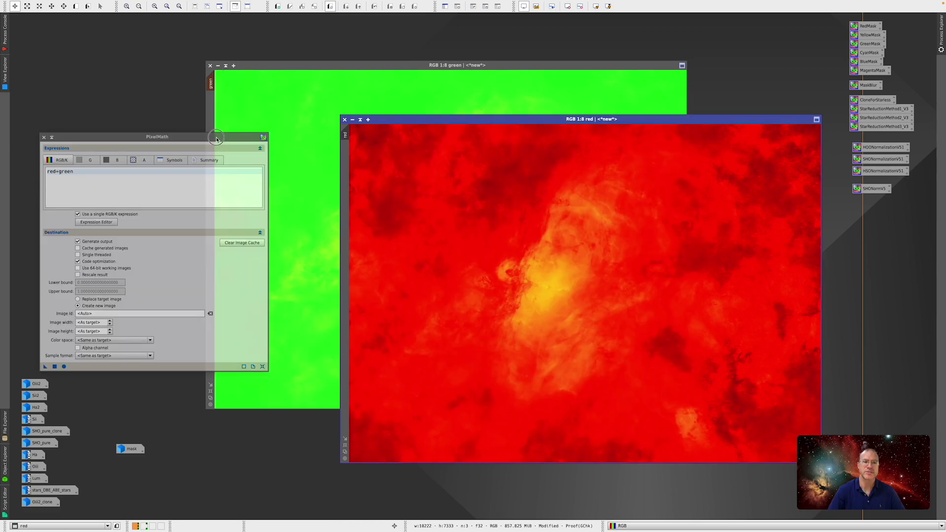
left_click_drag(216, 139, 422, 183)
left_click(398, 68)
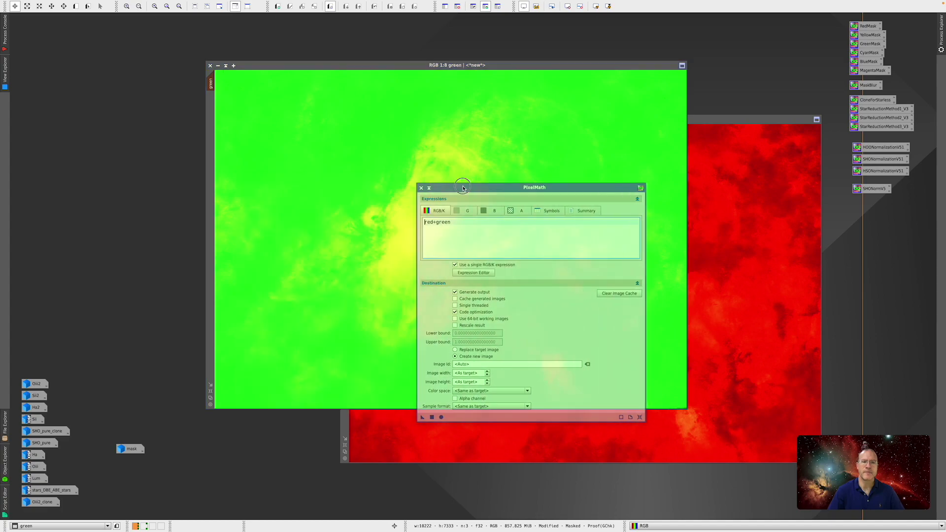
Switch to Replace target image and apply red+green to the masked green image, giving a faint yellow tint
left_click_drag(462, 187, 473, 184)
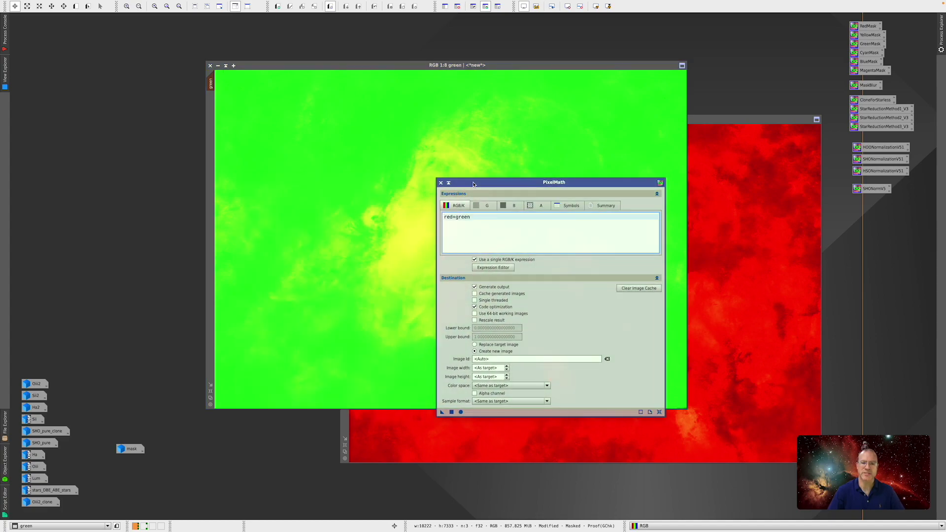
left_click(475, 345)
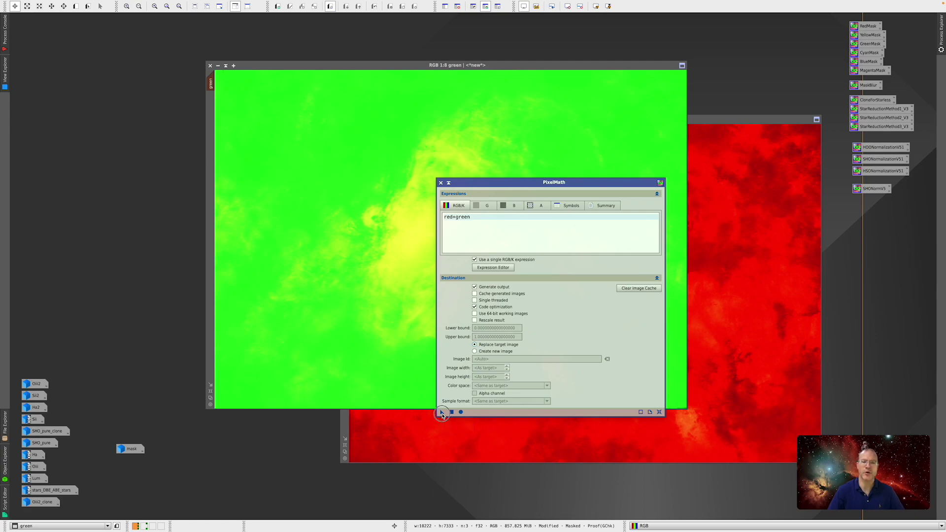
left_click_drag(442, 416, 347, 271)
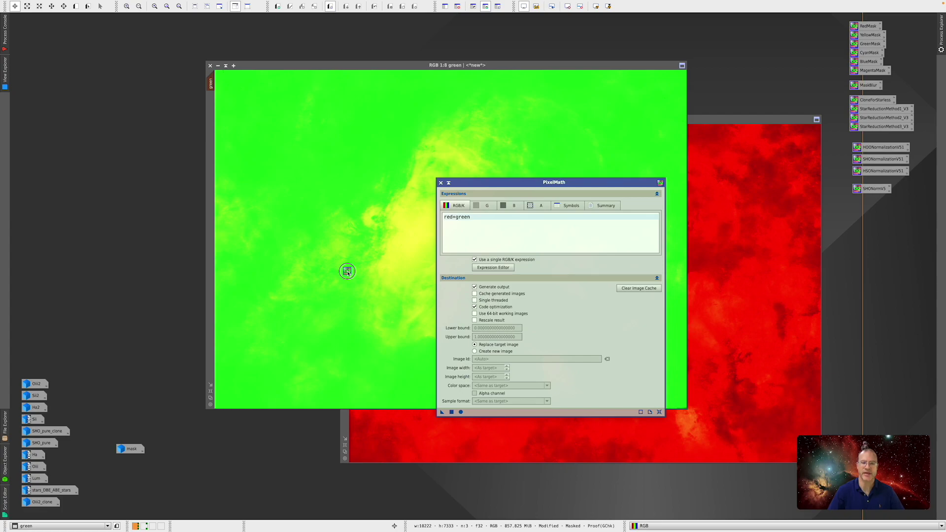
left_click_drag(348, 272, 349, 271)
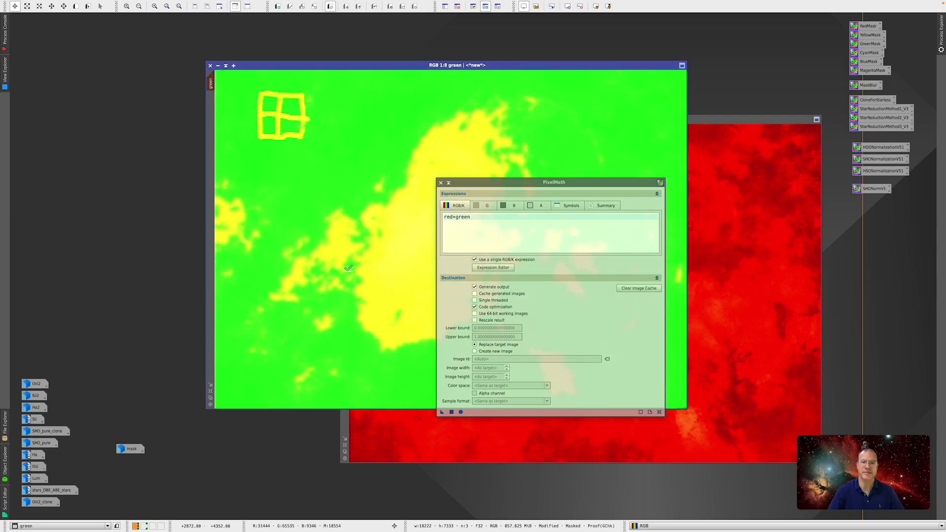
left_click_drag(504, 186, 445, 193)
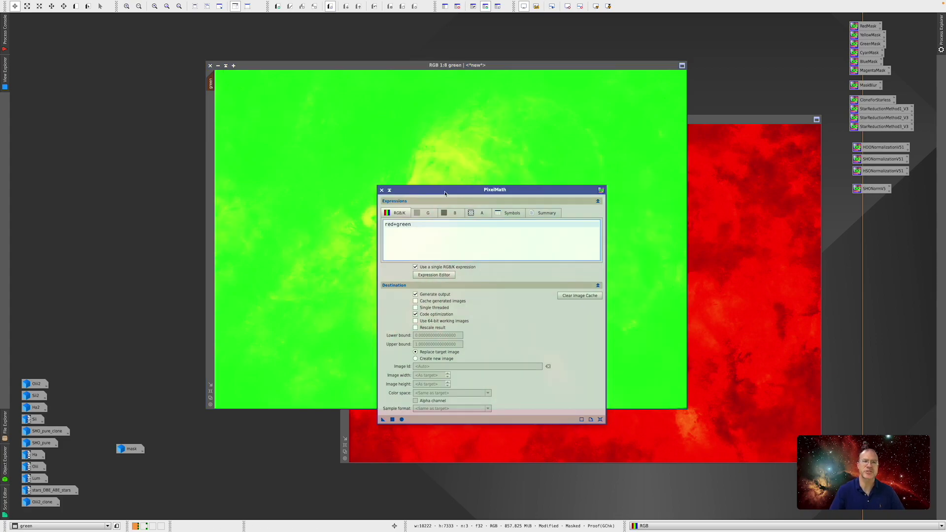
Remove the mask from the green image, then view the mask image and re-iconize it
left_click(278, 67)
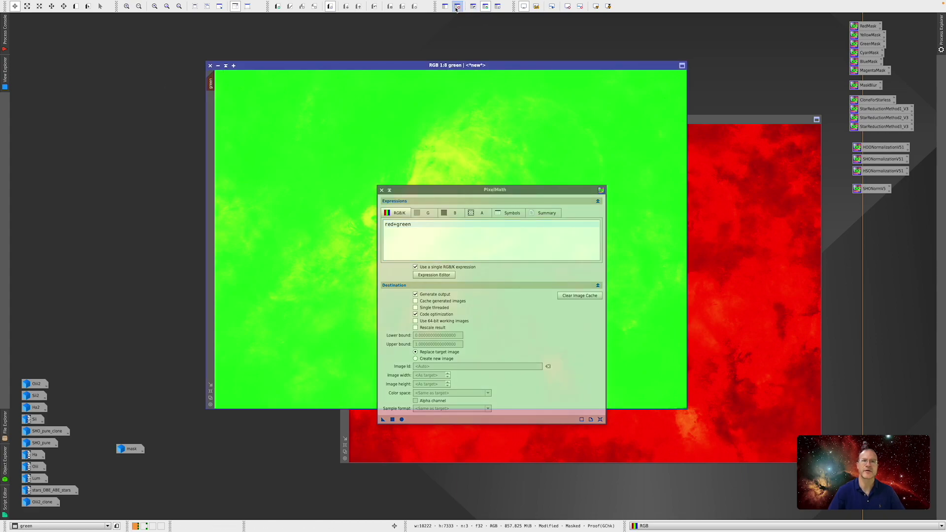
left_click(458, 7)
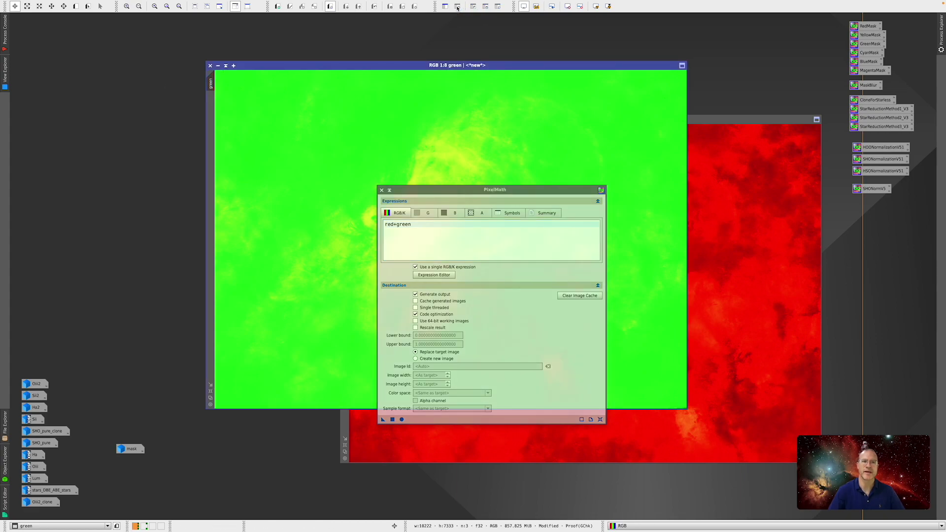
double_click(122, 450)
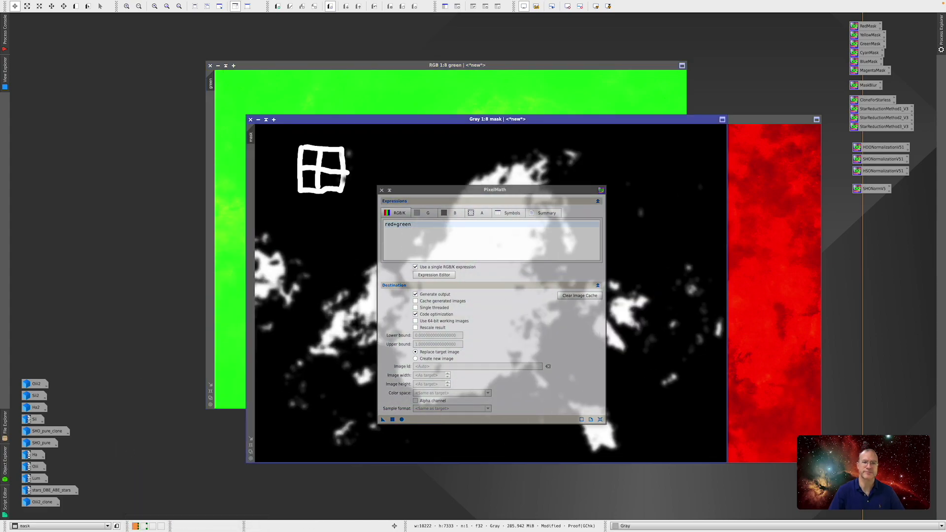
left_click(259, 120)
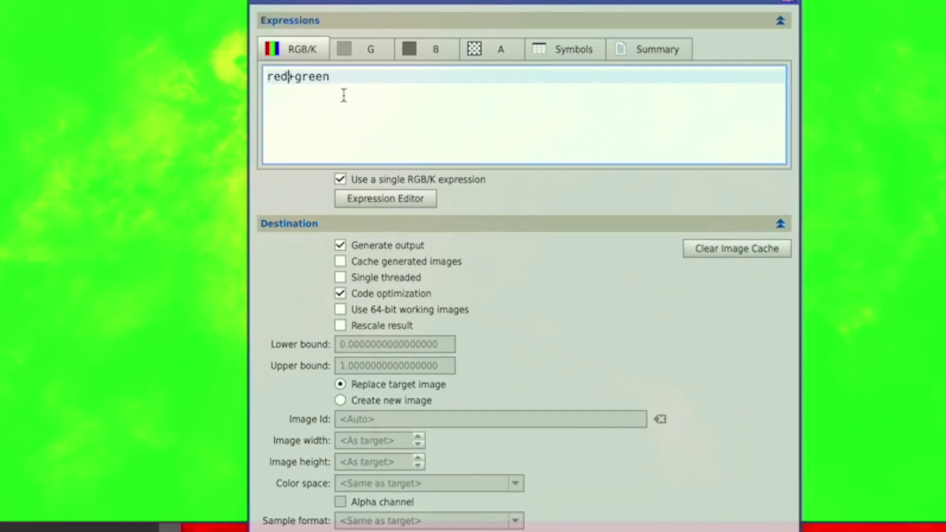
Change the expression to red*mask+green and create new image Image44 from it
type("*mask")
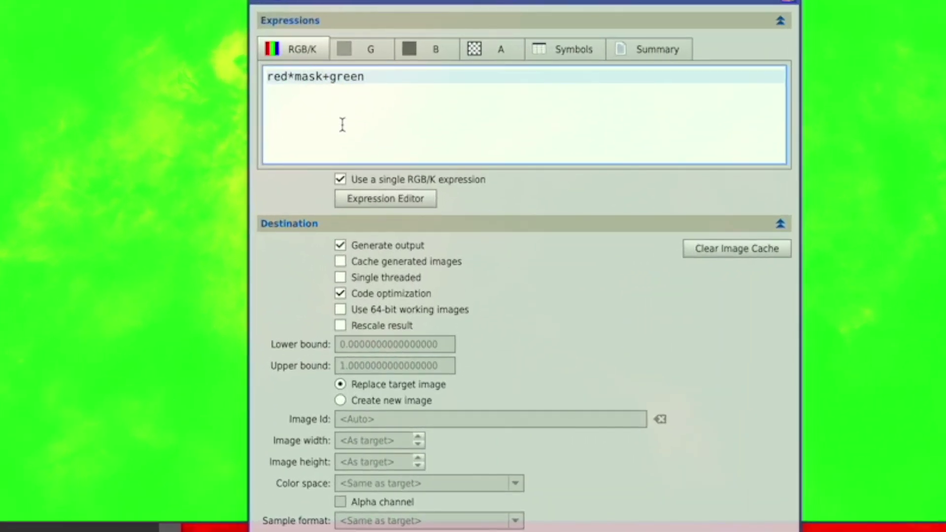
left_click(340, 401)
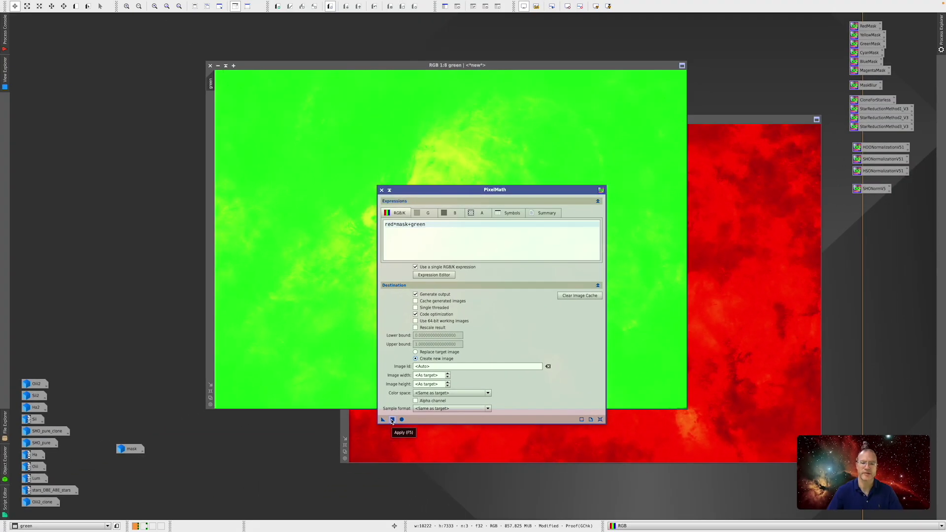
left_click(392, 420)
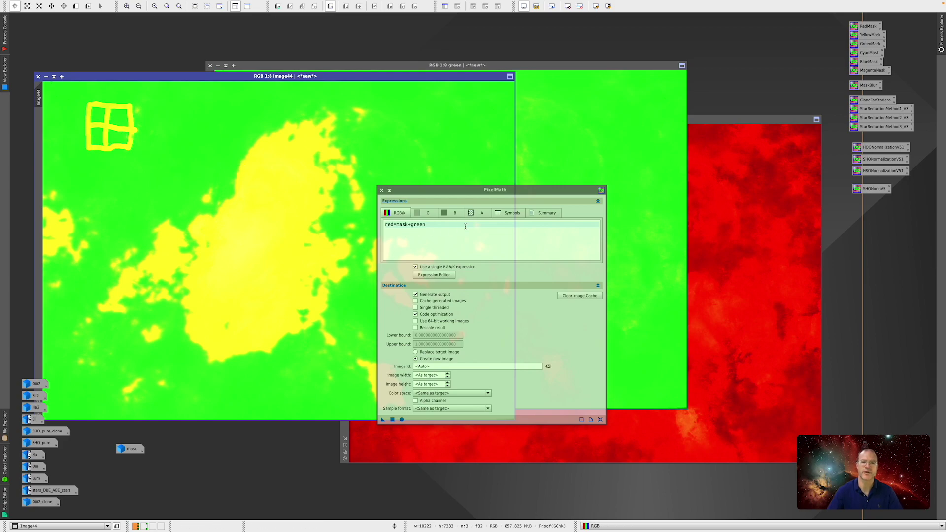
Edit the expression to red+green*mask and apply it to create Image45
left_click(487, 193)
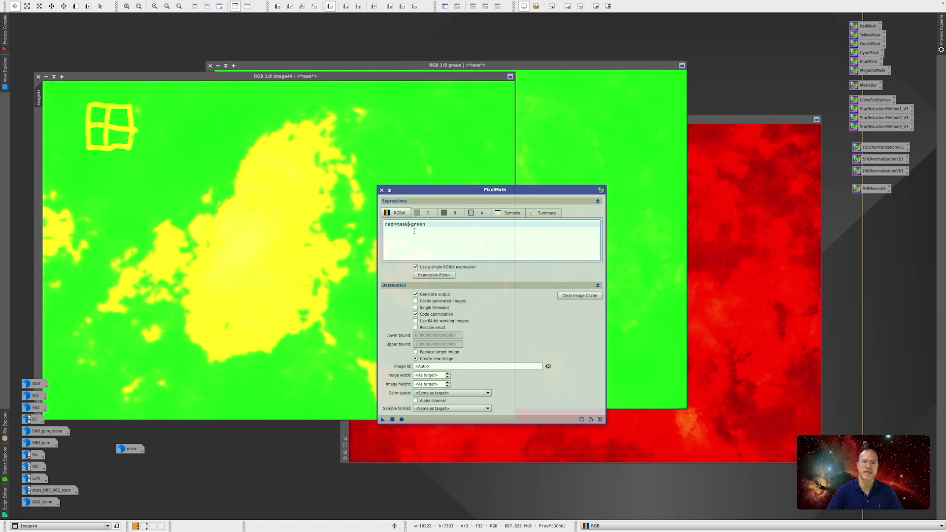
key("BackSpace")
key("BackSpace")
key("BackSpace")
key("BackSpace")
key("BackSpace")
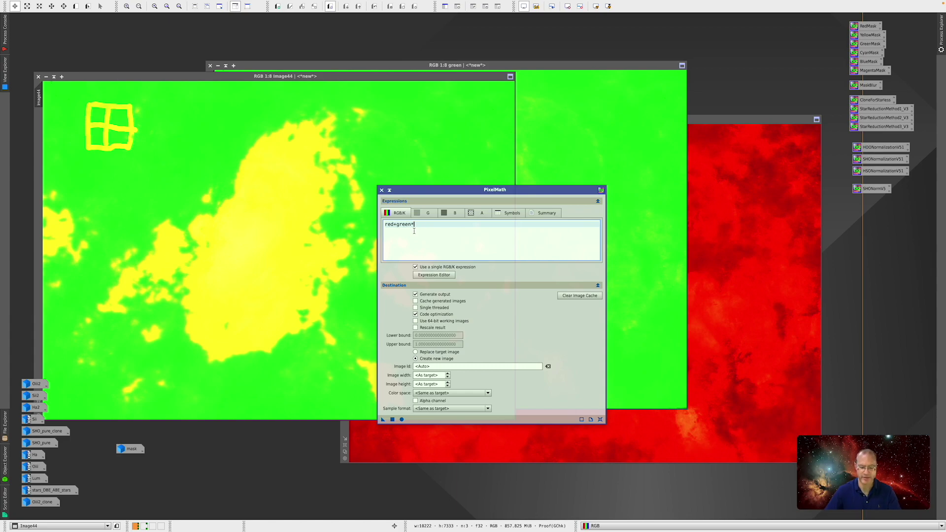
left_click(393, 420)
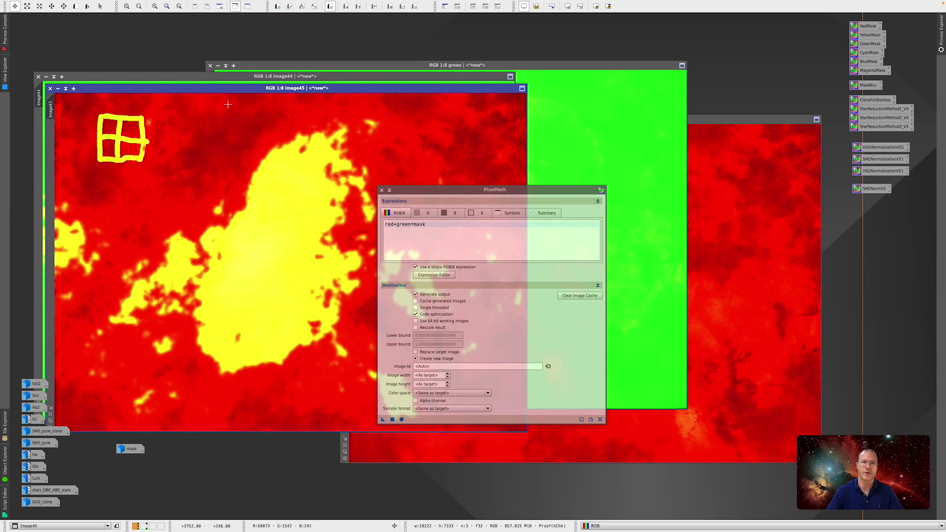